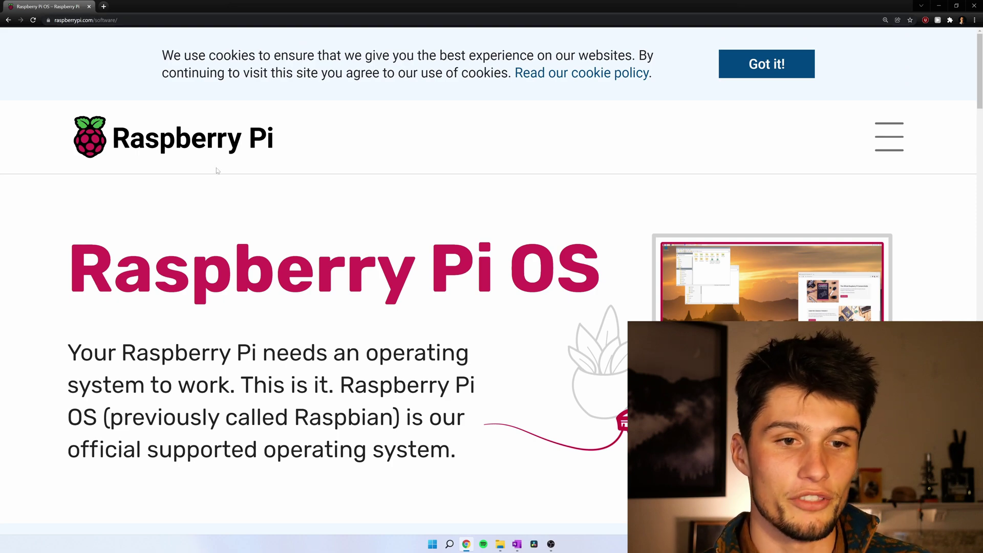
- Download the Windows Raspberry Pi Imager installer, saving imager_1.6.2 to the rpi_headless folder
scroll(218, 177, "down", 10)
scroll(192, 119, "down", 2)
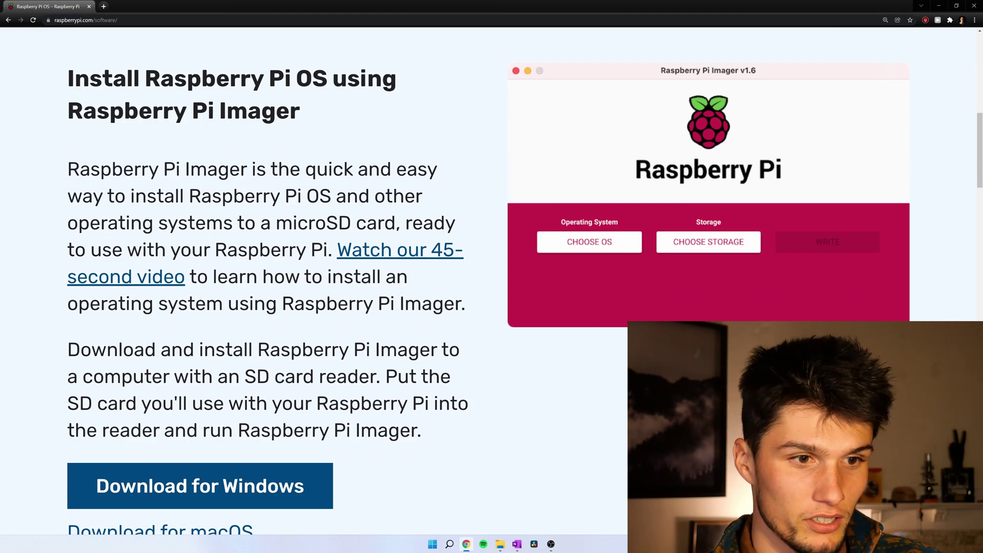
scroll(72, 302, "down", 4)
left_click(203, 258)
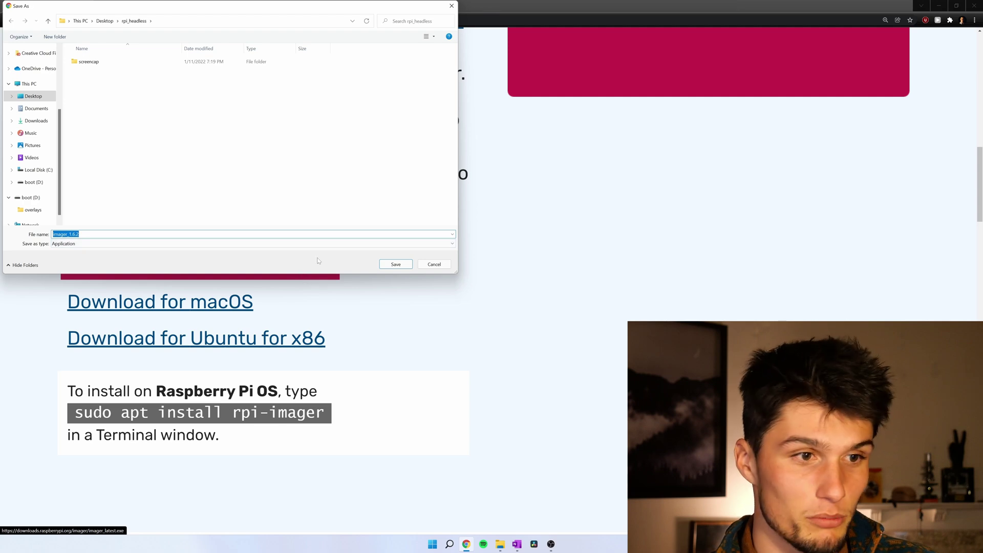
left_click(409, 264)
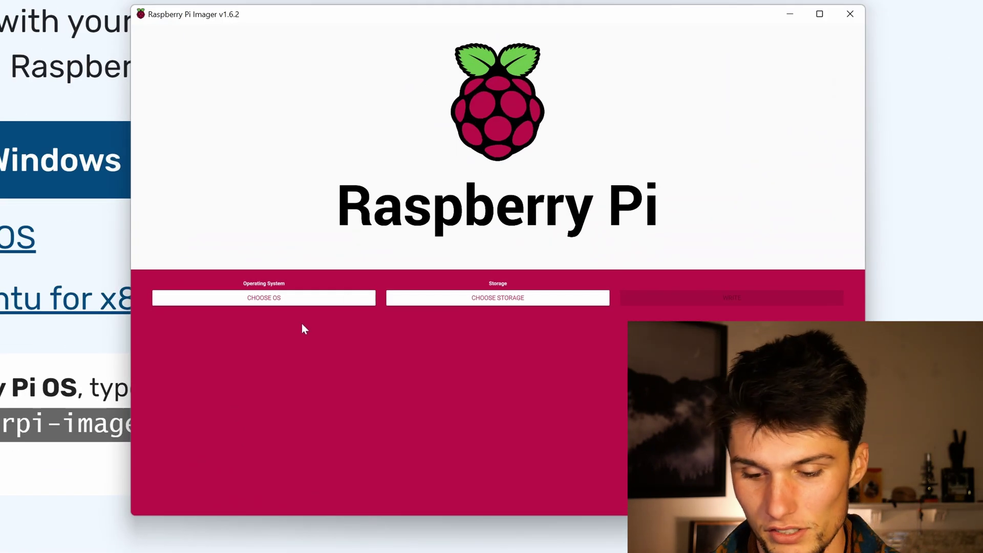
- Choose Raspberry Pi OS (32-bit) and the 31.9 GB Generic MassStorageClass USB Device
left_click(293, 299)
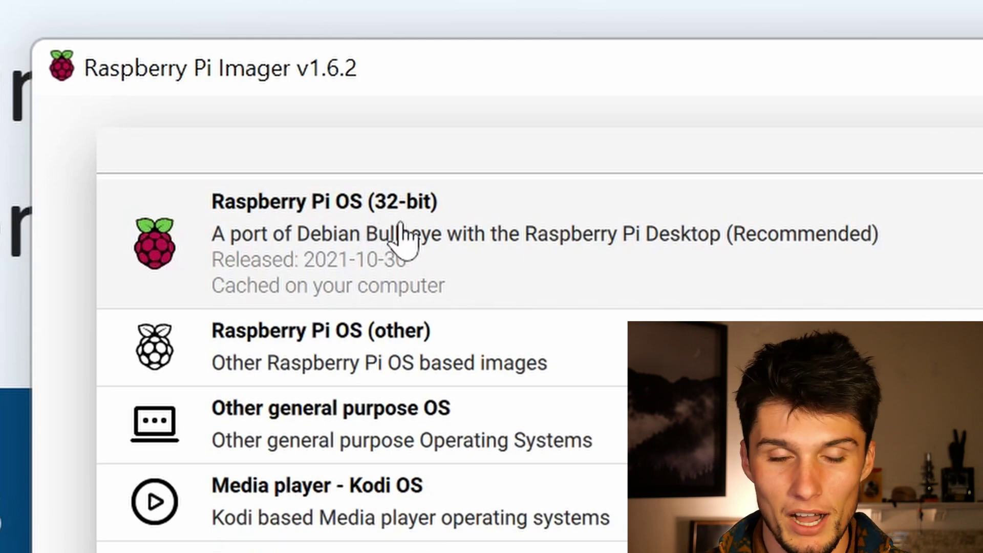
left_click(395, 226)
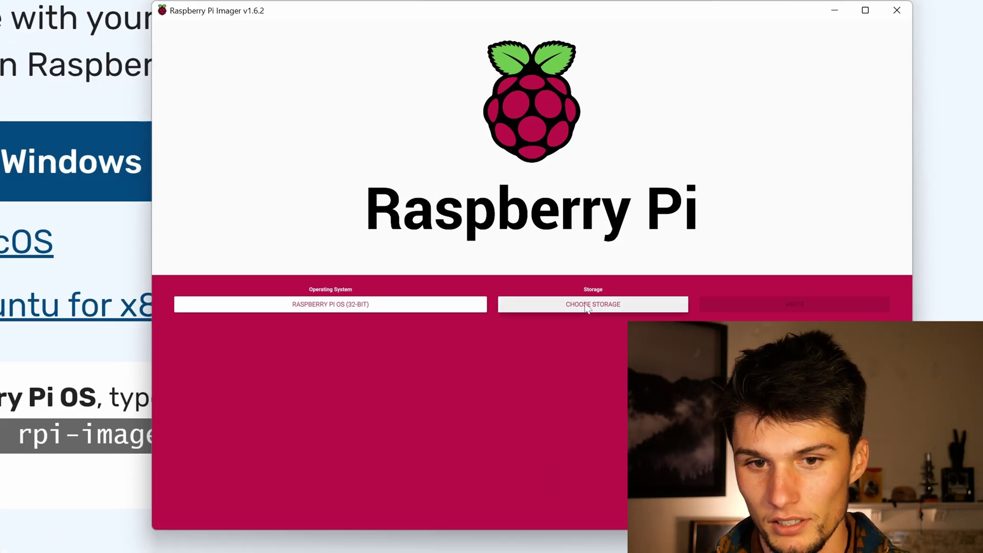
left_click(584, 306)
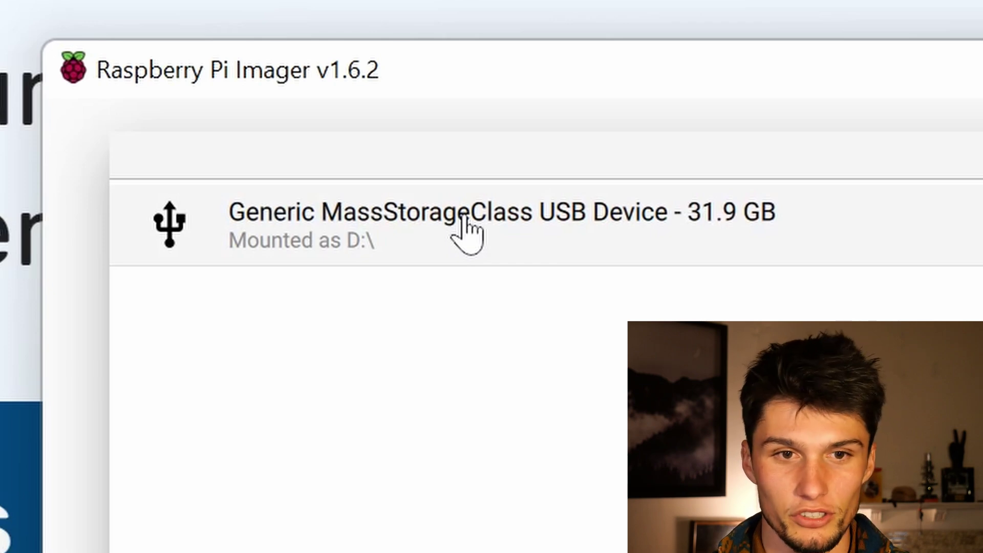
left_click(466, 231)
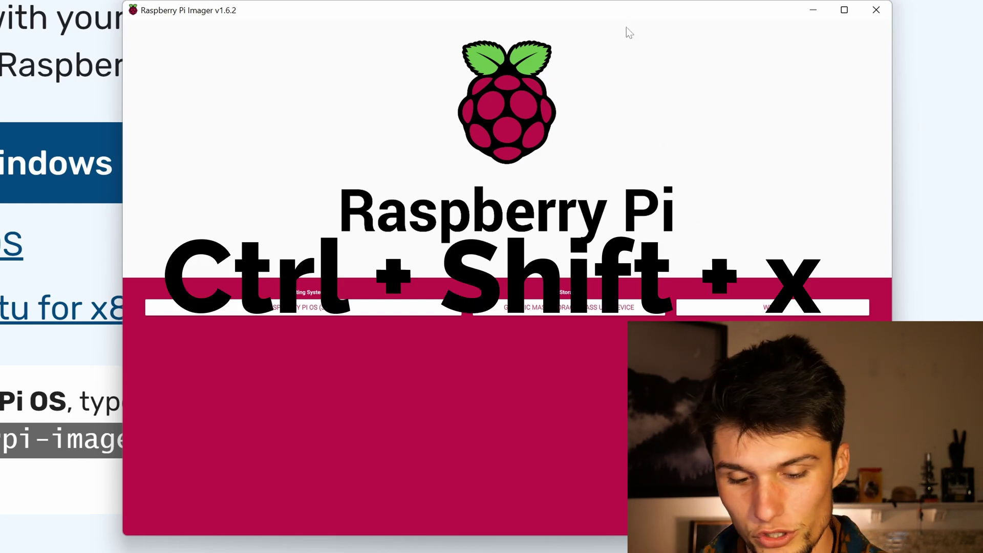
- In advanced options, set hostname raspberrypi and enable SSH with the pi user's password
key("ctrl+shift+x")
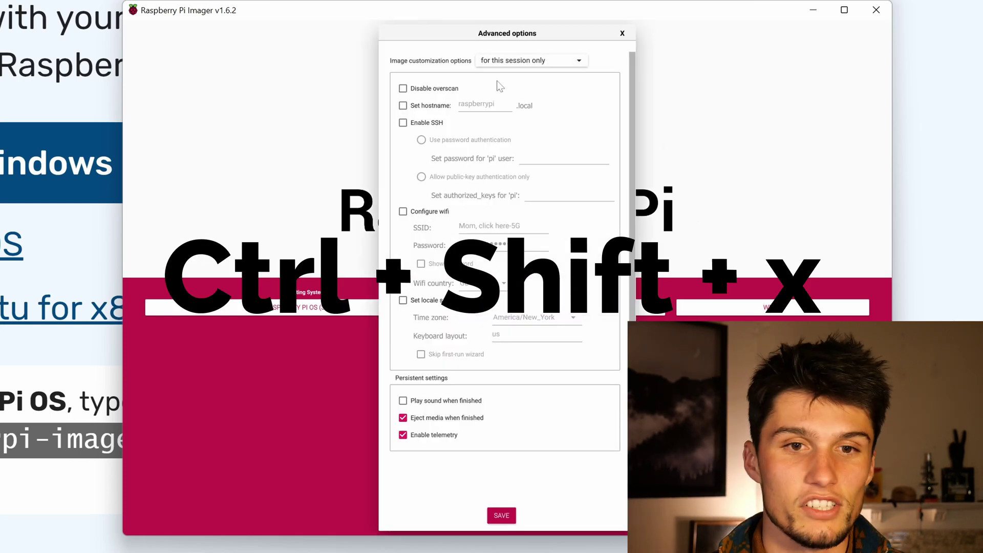
left_click(403, 105)
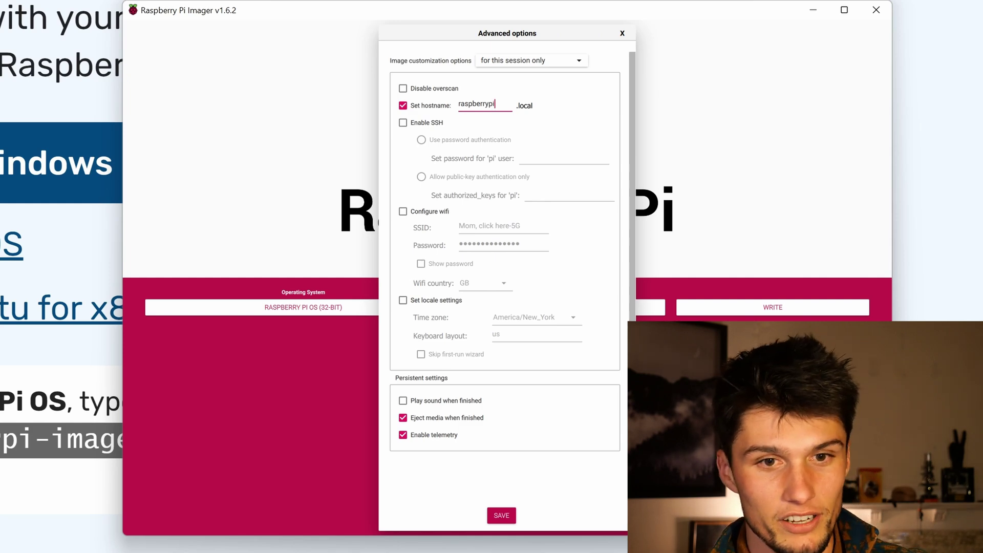
left_click(403, 122)
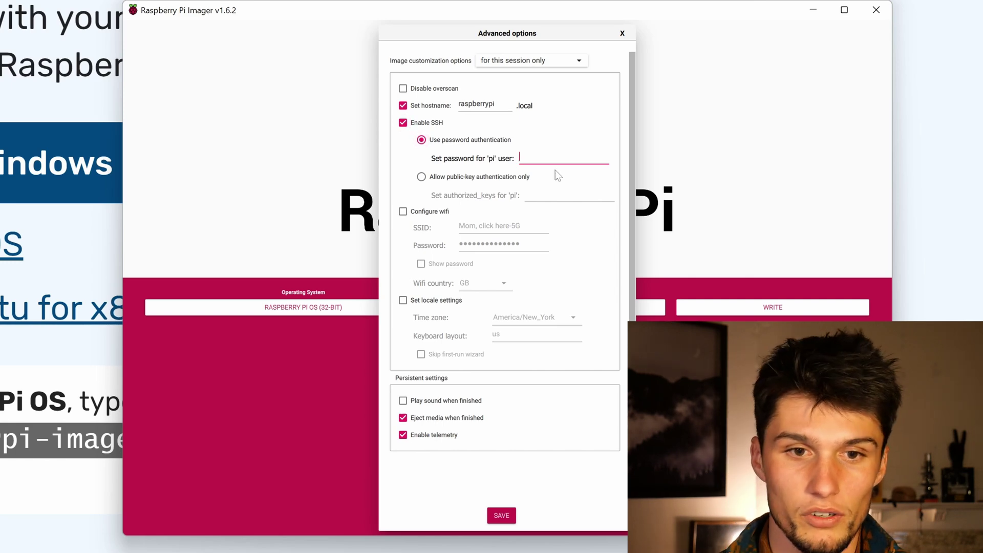
key("ctrl+v")
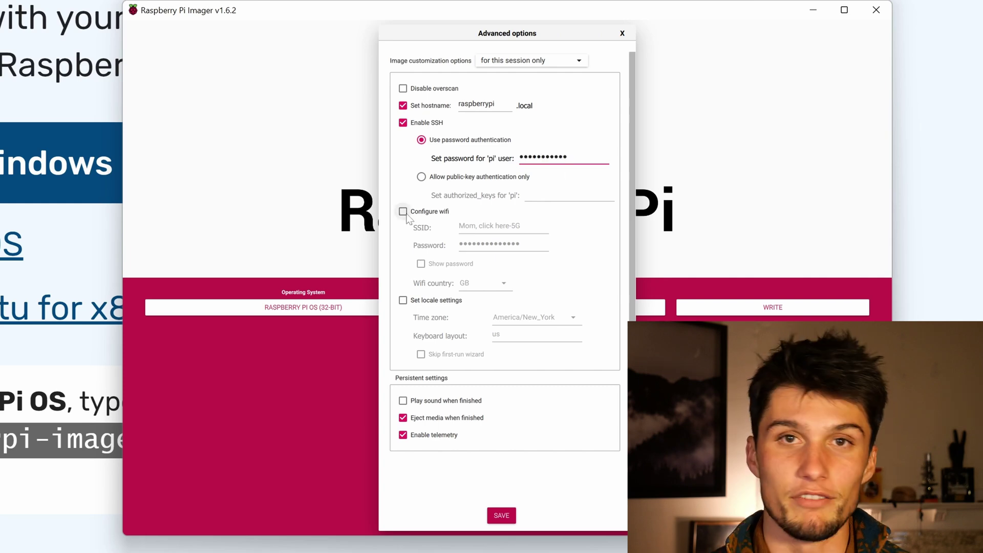
- Turn on Wi-Fi configuration and change the Wi-Fi country from GB to US
left_click(404, 212)
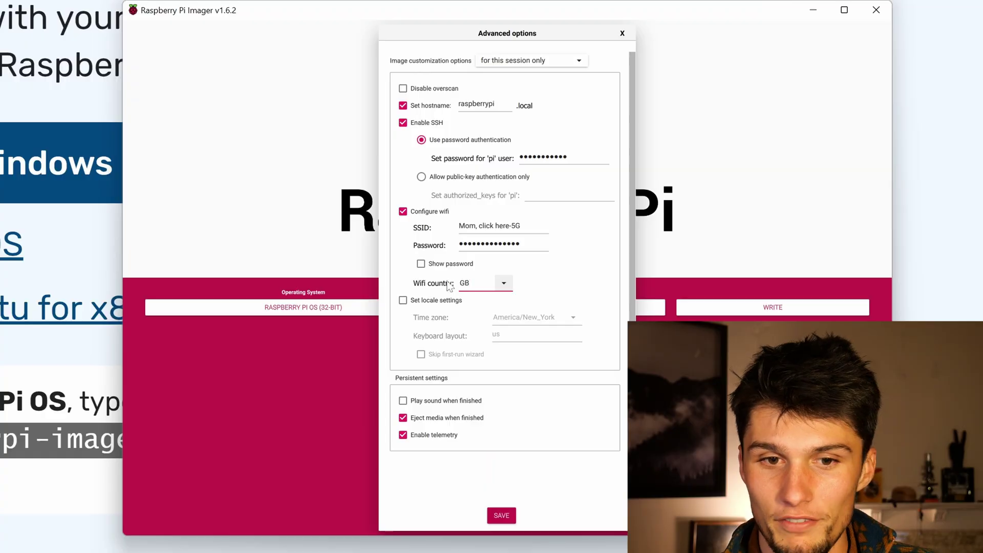
key("BackSpace")
key("BackSpace")
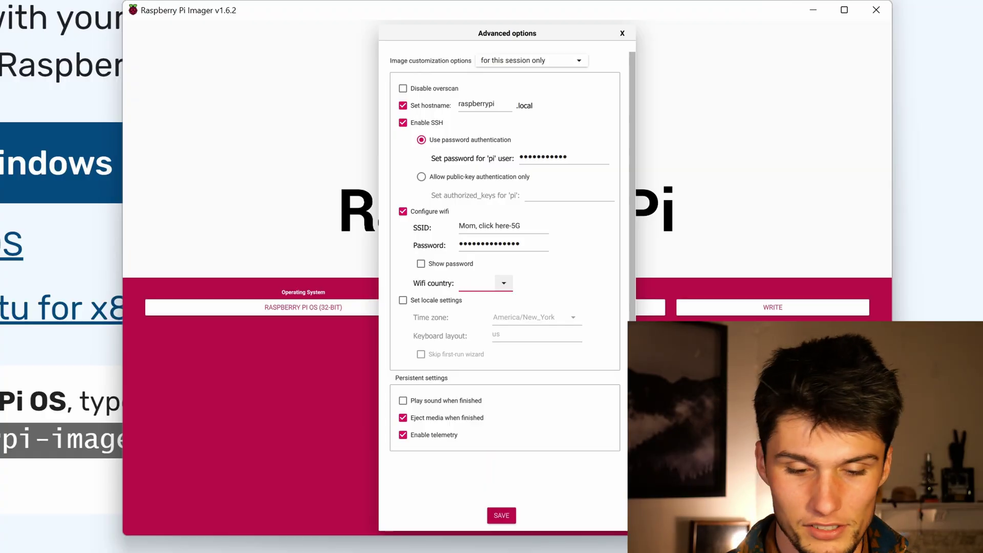
type("US")
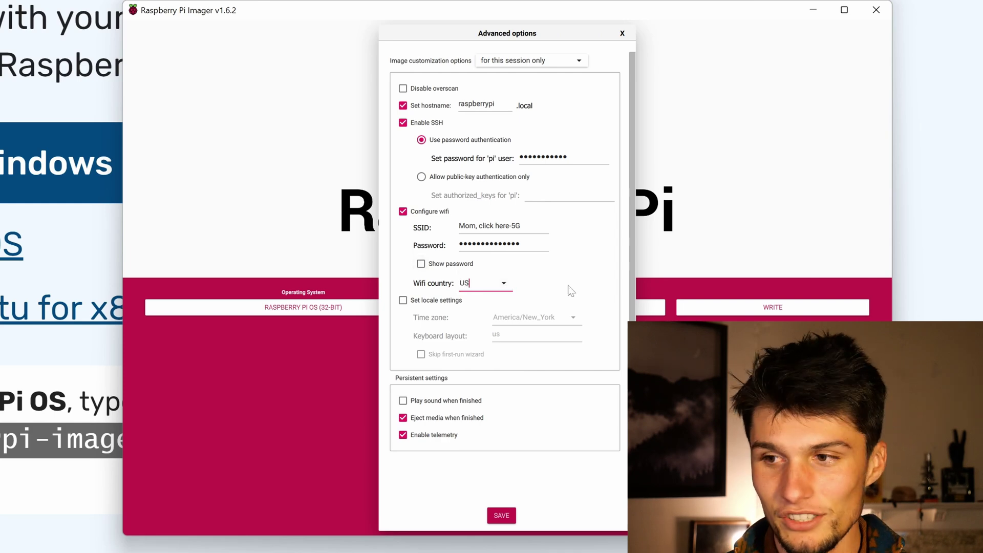
left_click(504, 283)
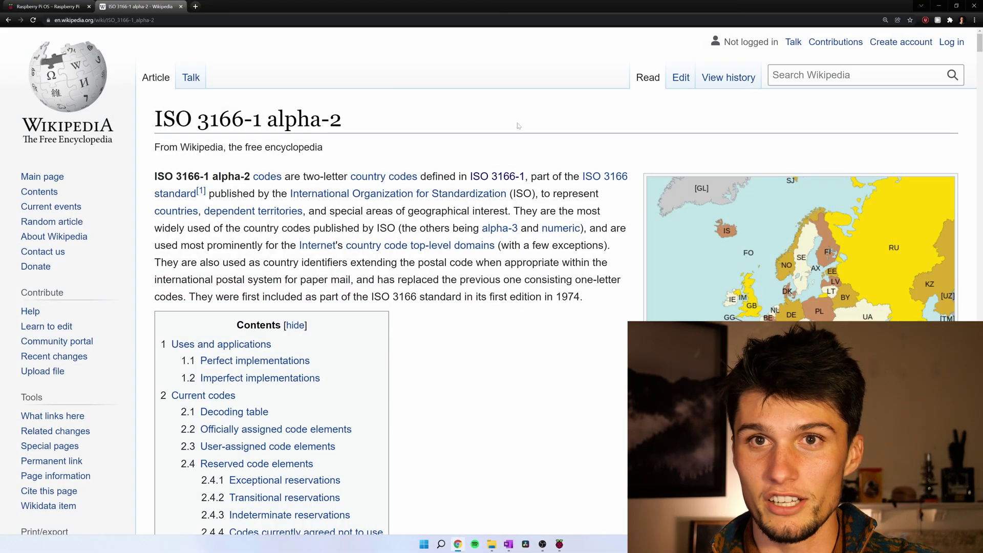
scroll(556, 261, "down", 20)
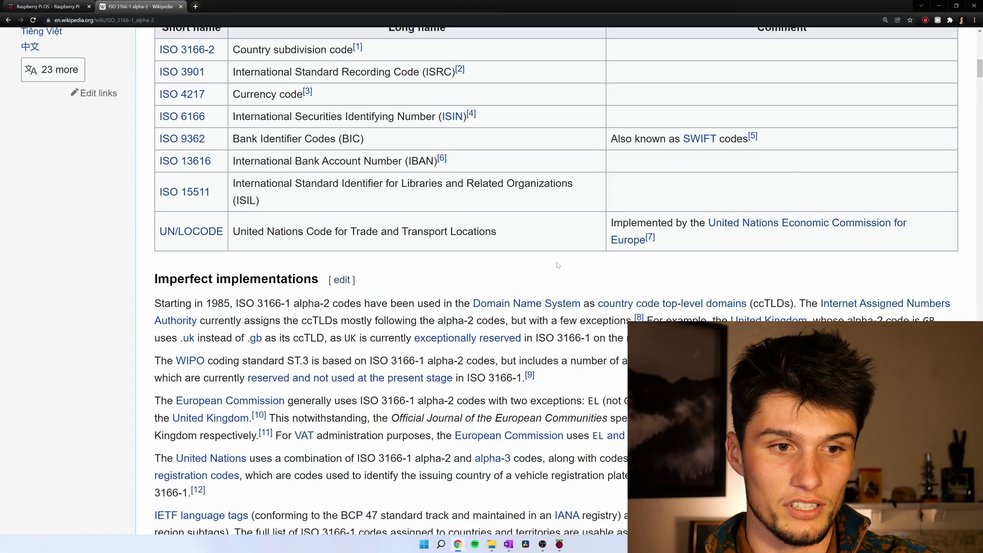
scroll(556, 261, "down", 15)
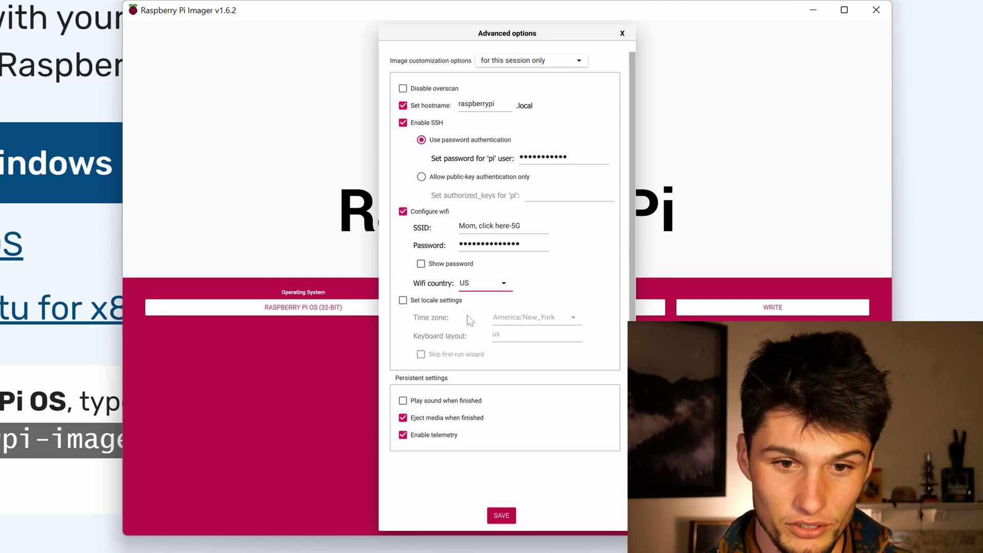
- Enable America/New_York locale and finish sound, save, then write the image, confirming the card erase
left_click(403, 300)
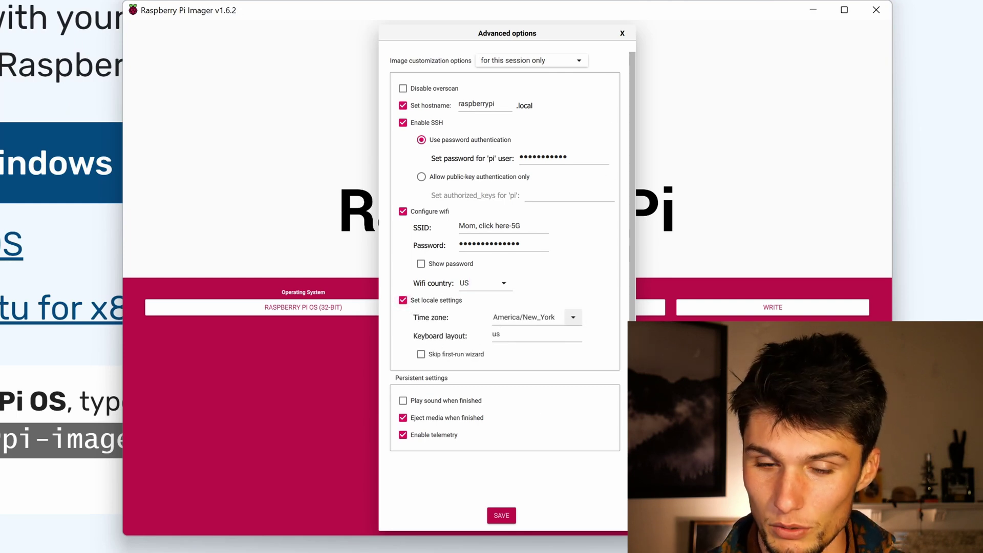
left_click(505, 397)
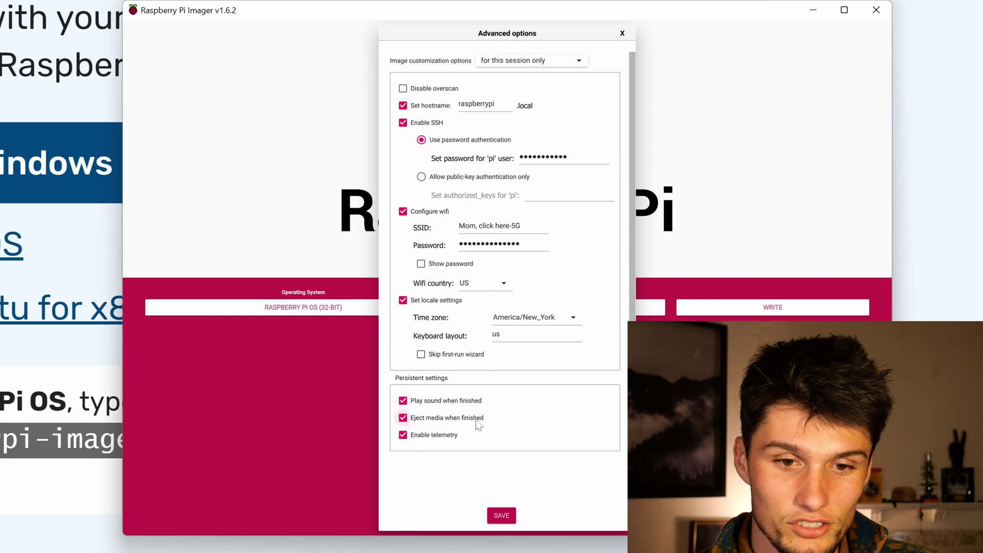
left_click(502, 515)
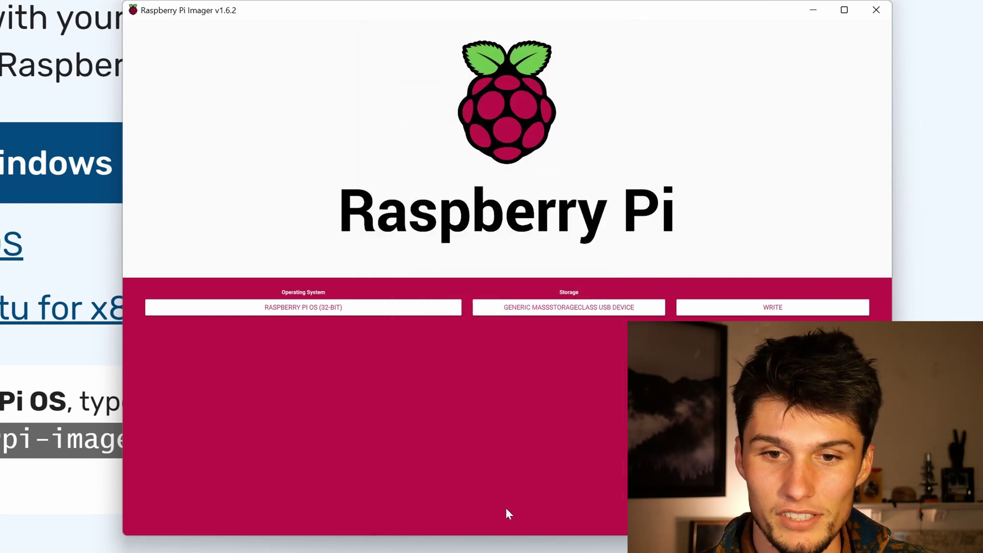
left_click(742, 310)
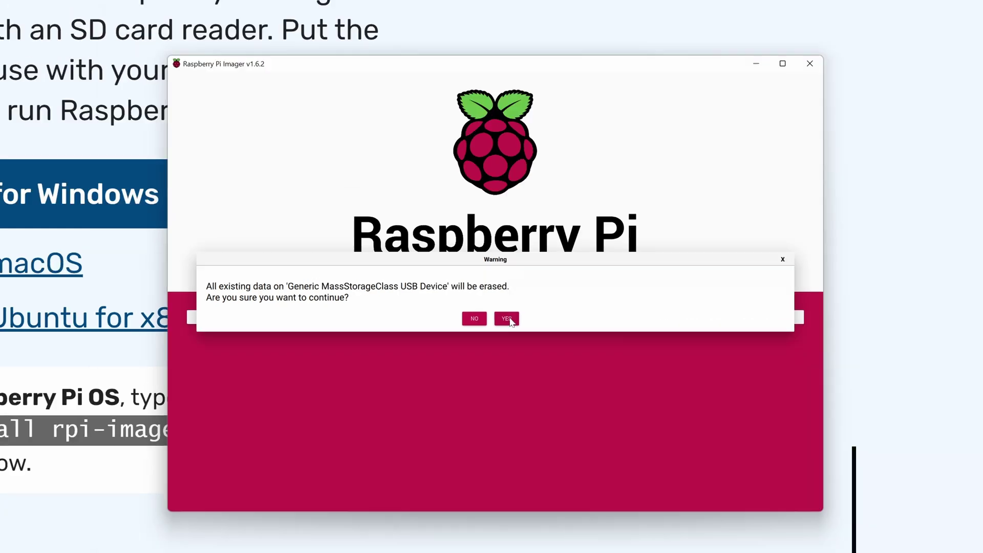
left_click(507, 319)
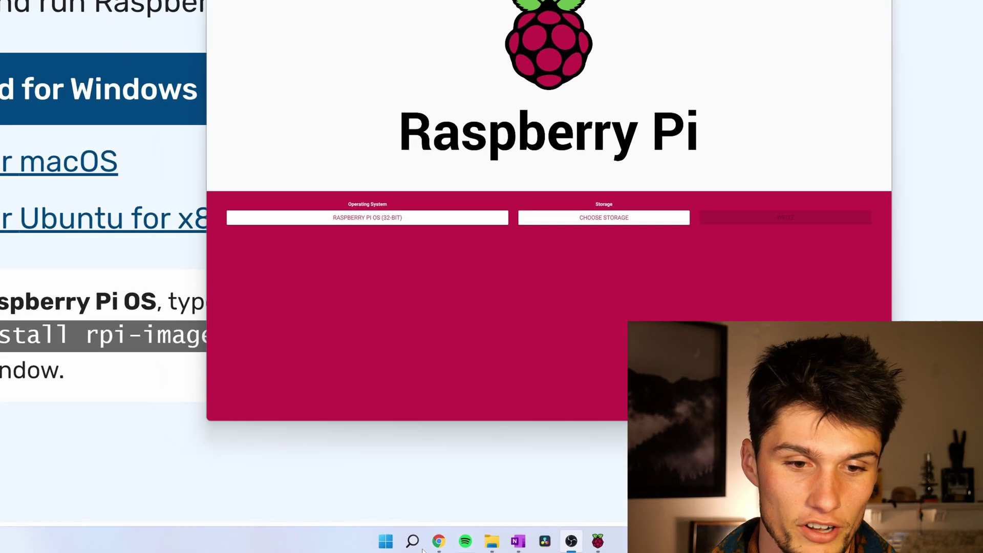
- Launch Windows Terminal, enlarge its font, and run ping raspberrypi -n 1
left_click(400, 540)
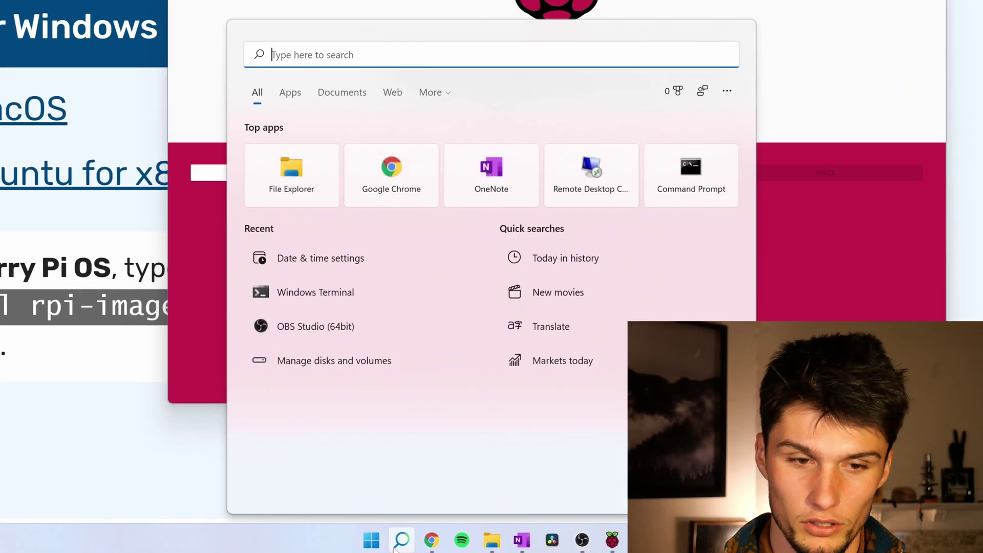
type("term")
key("Return")
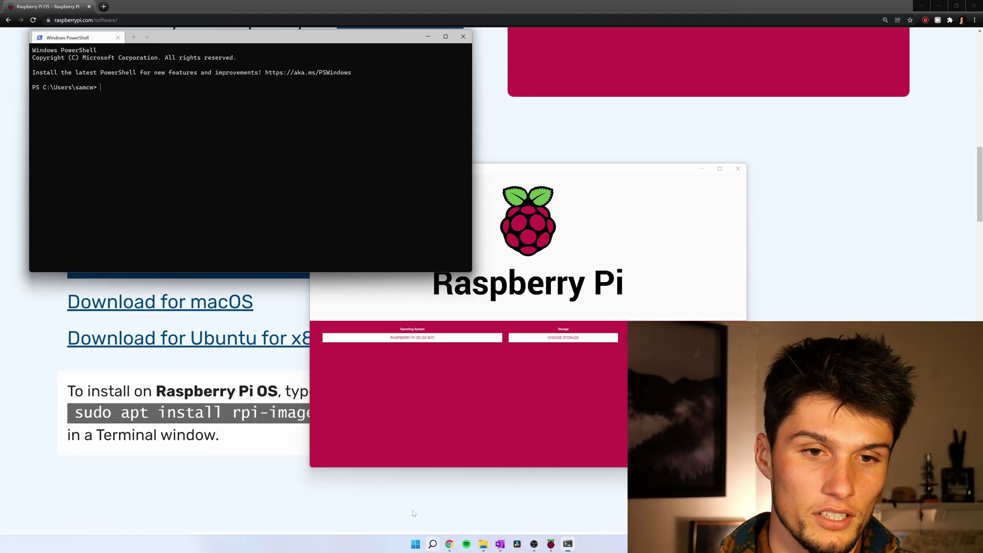
left_click_drag(276, 38, 583, 172)
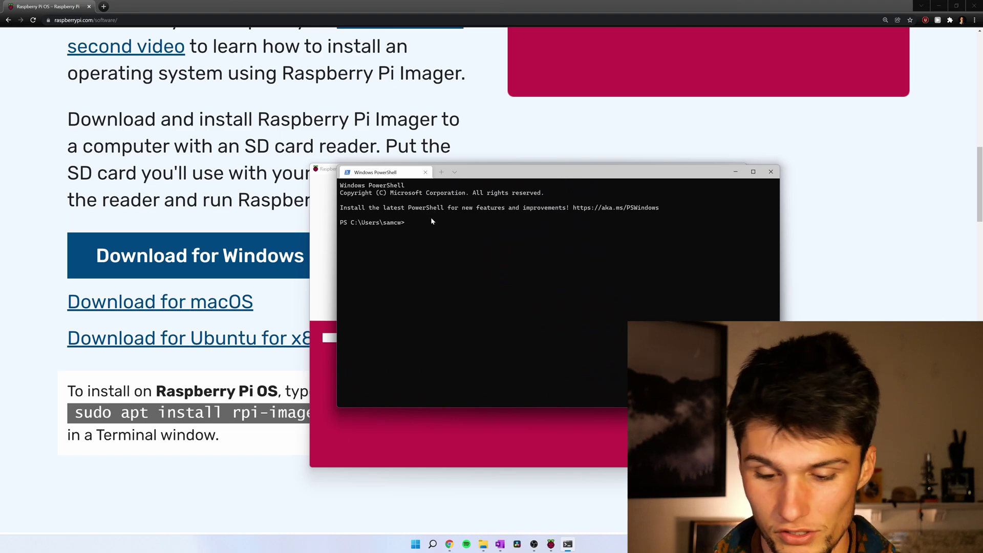
scroll(431, 221, "up", 4)
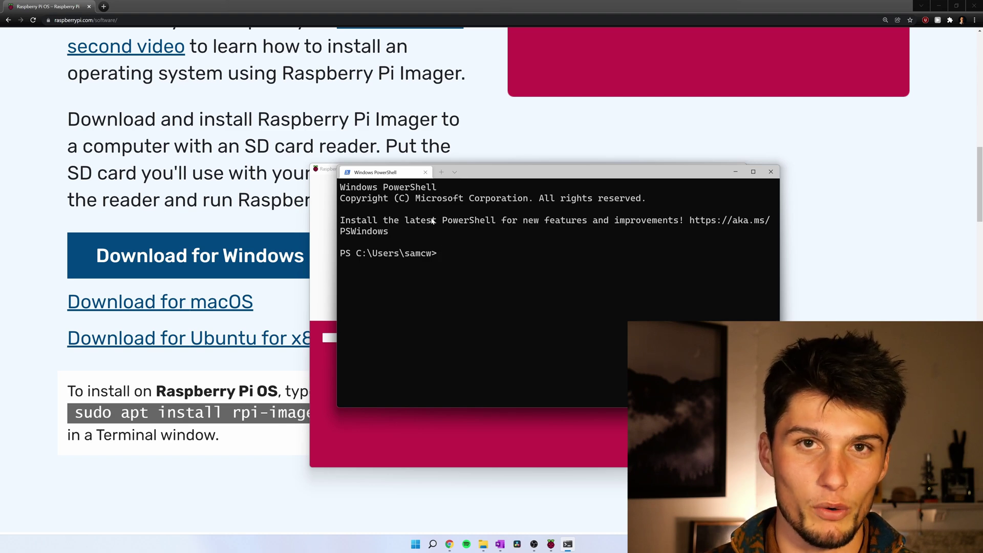
type("ping raspber")
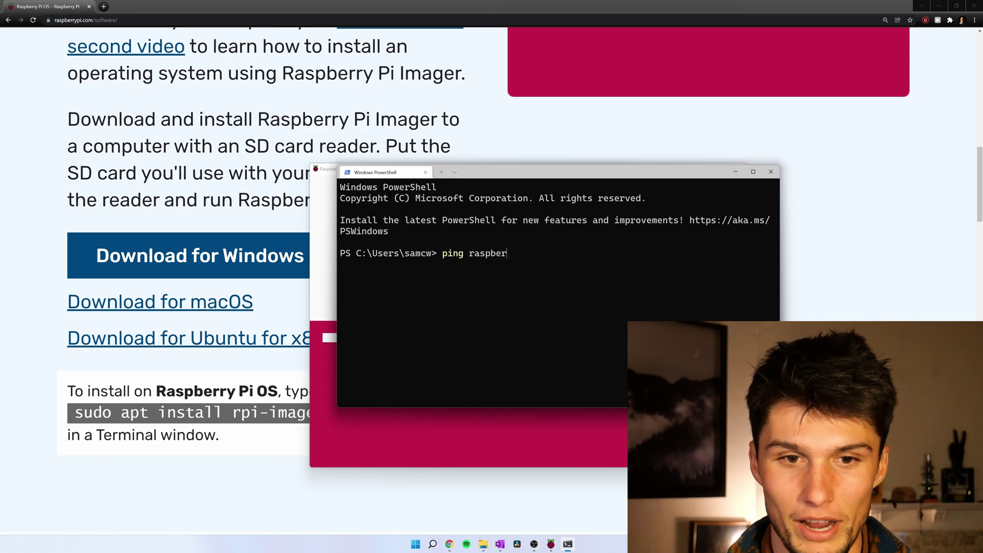
type("rypi")
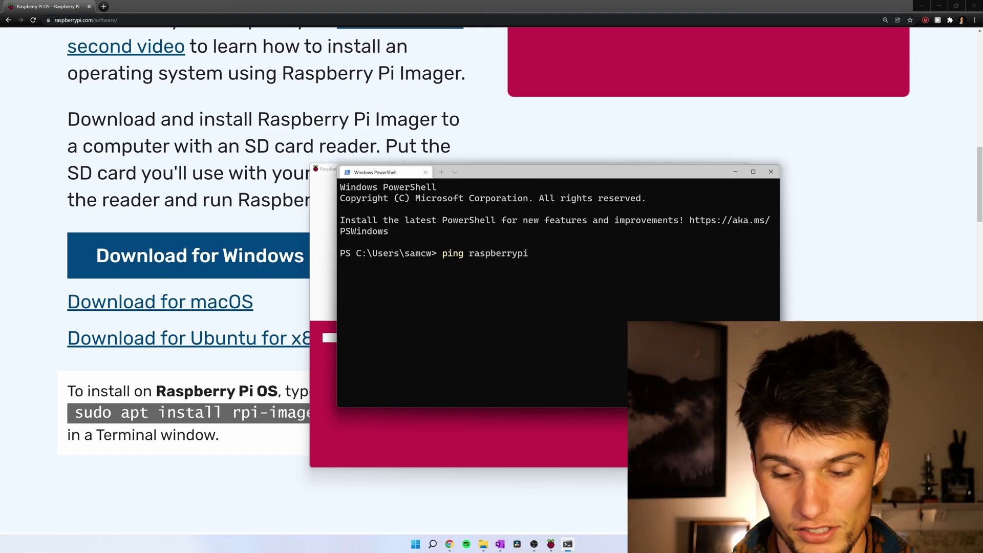
type(" -n")
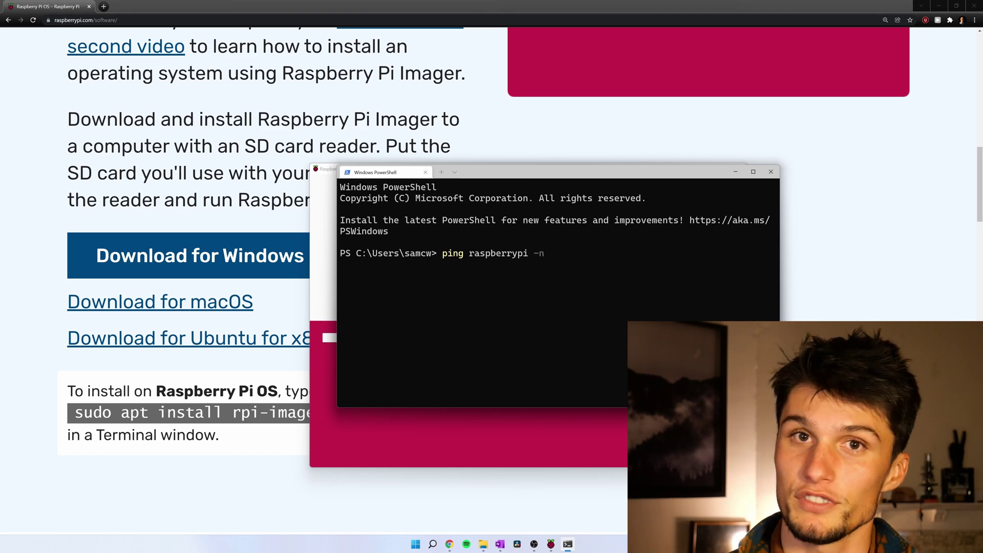
type(" 1")
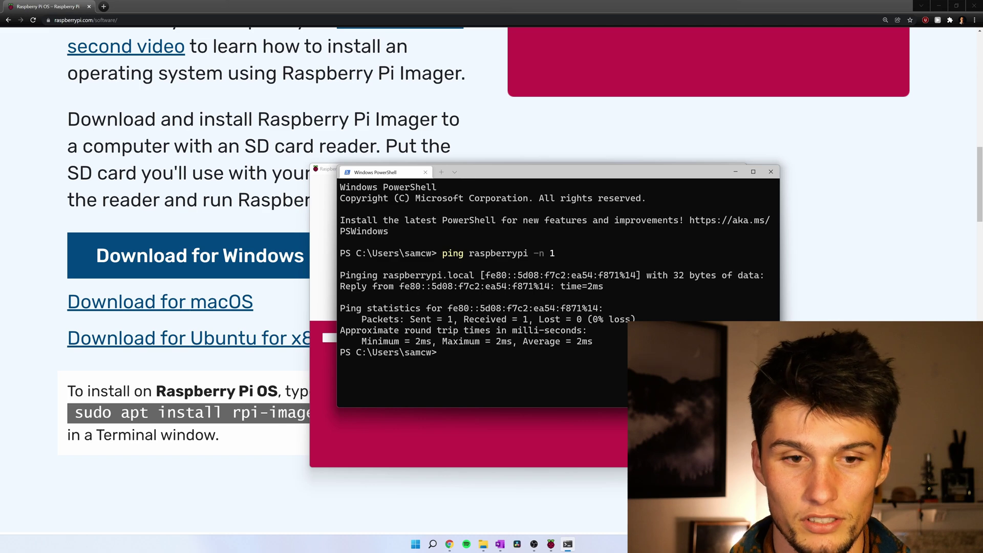
key("Return")
key("Return")
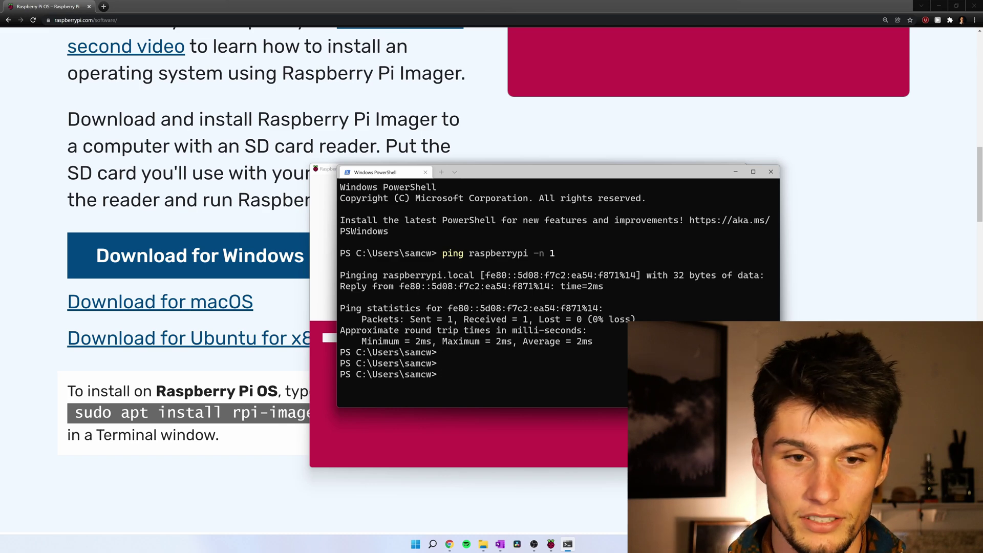
- Connect with ssh pi@raspberrypi, trust the Pi's host key and log in with the pi password
type("ssh pi")
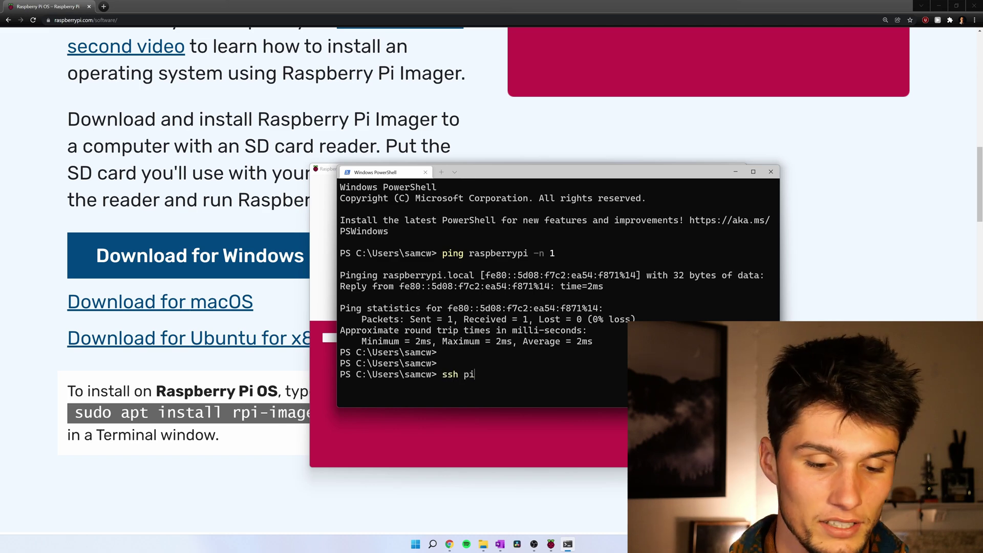
type("@rsap")
key("BackSpace")
key("BackSpace")
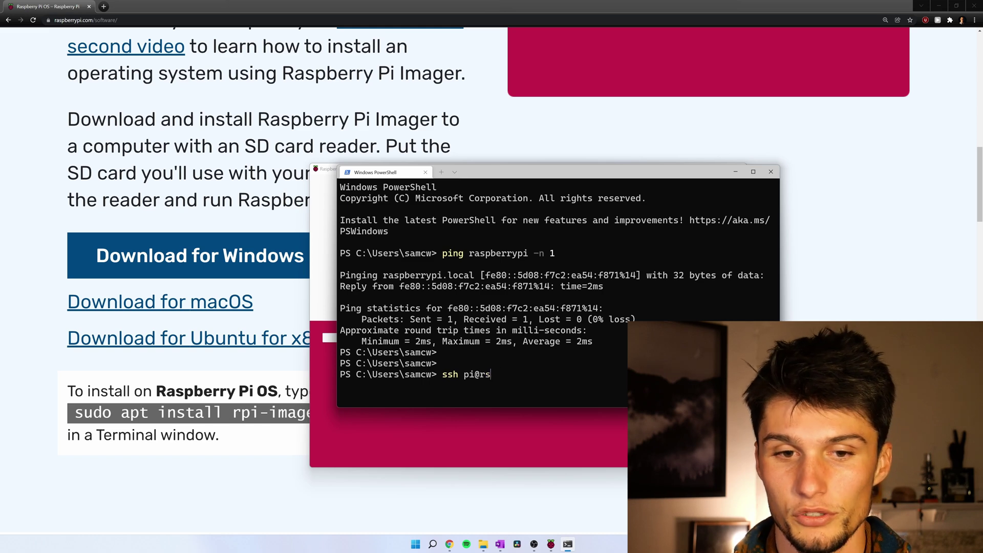
key("BackSpace")
type("aspberrypi")
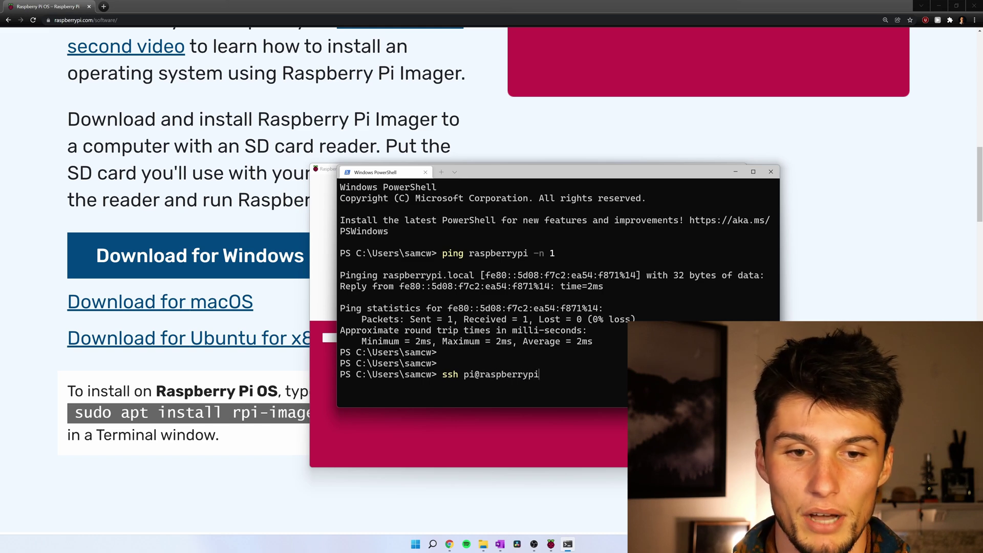
key("Return")
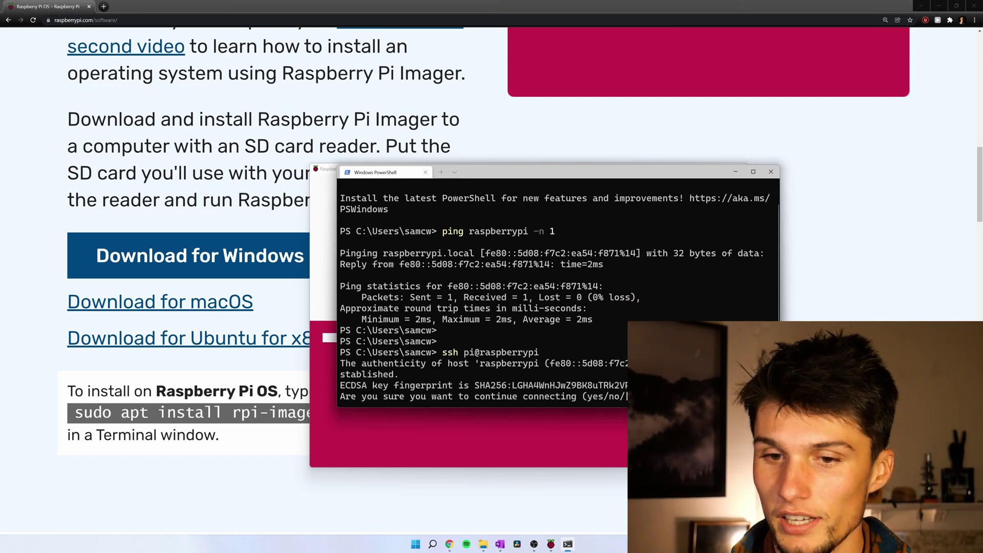
type("yes")
key("Return")
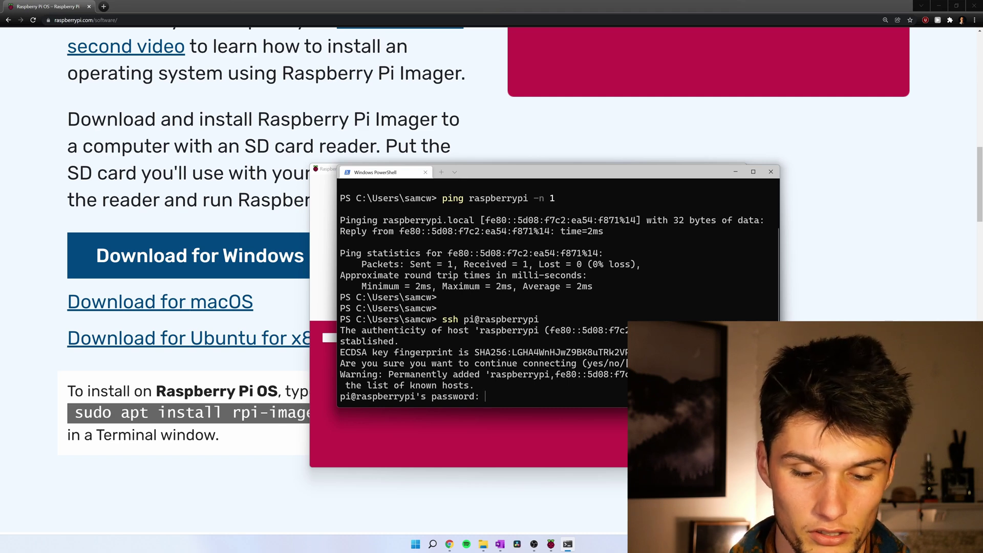
key("Return")
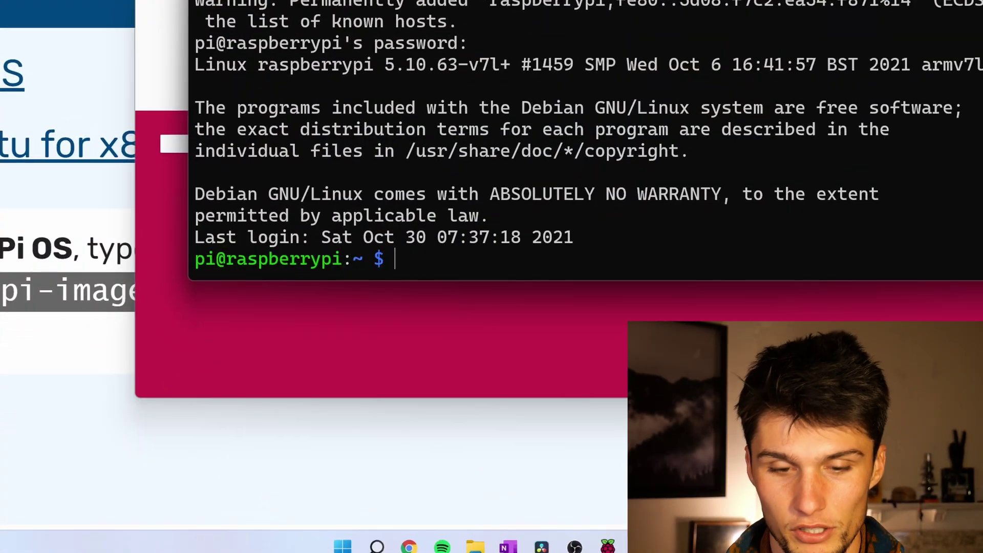
type("sudo raspi")
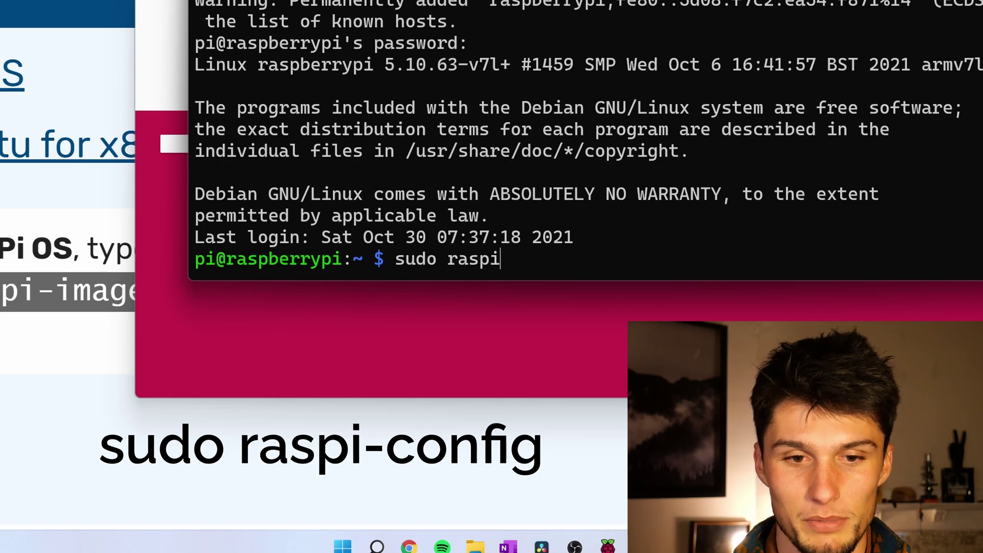
type("-config")
- Enable the VNC Server via raspi-config Interface Options > P3 VNC, then exit with Finish
key("Return")
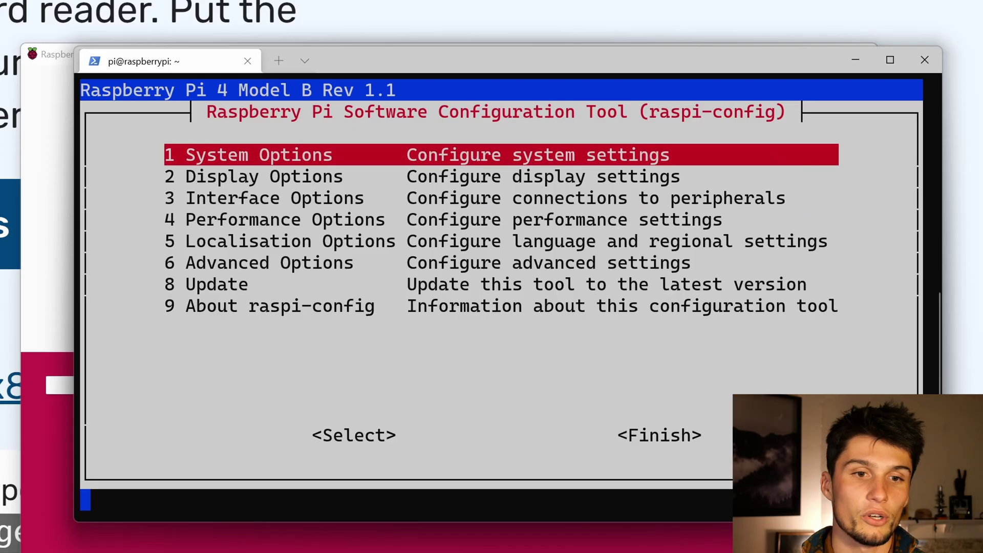
key("Down")
key("Down")
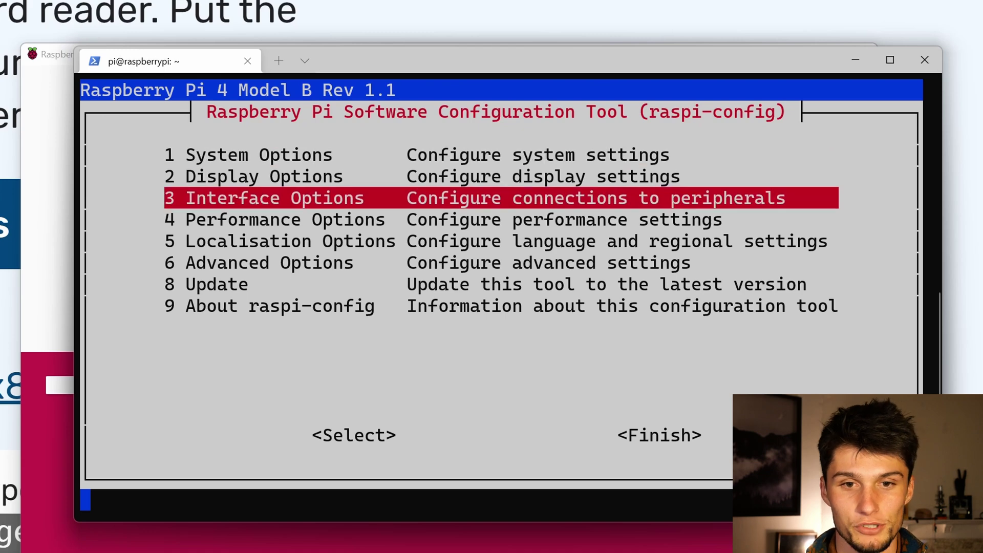
key("Return")
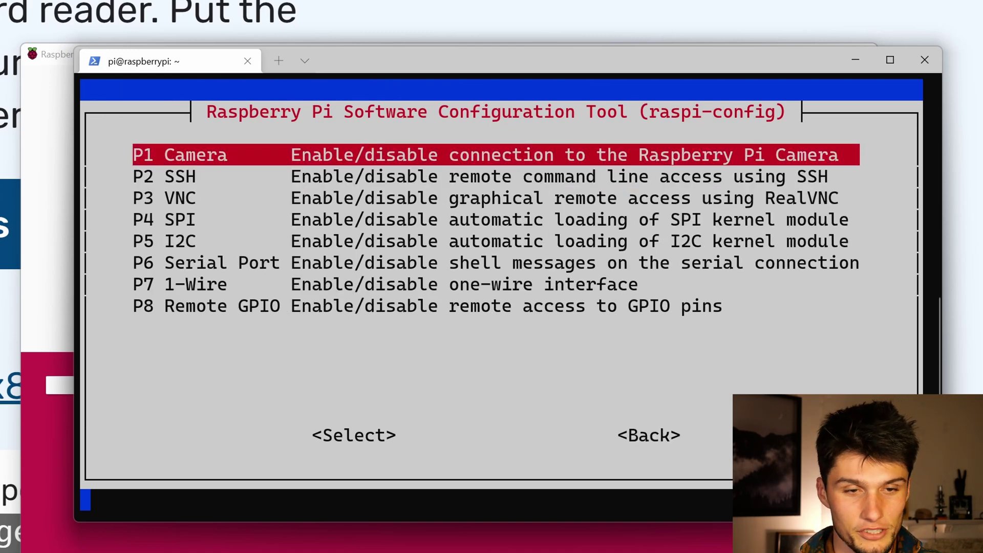
key("Down")
key("Down")
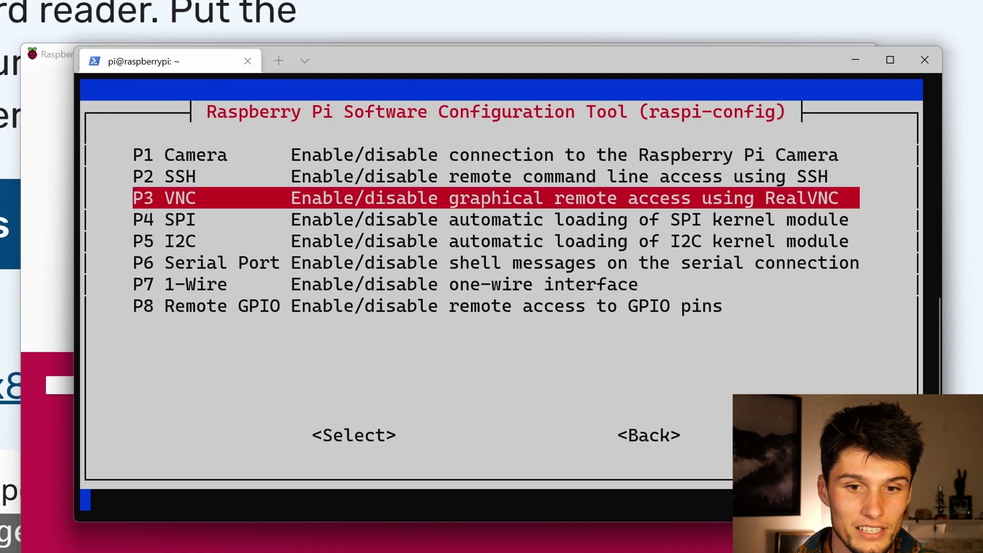
key("Return")
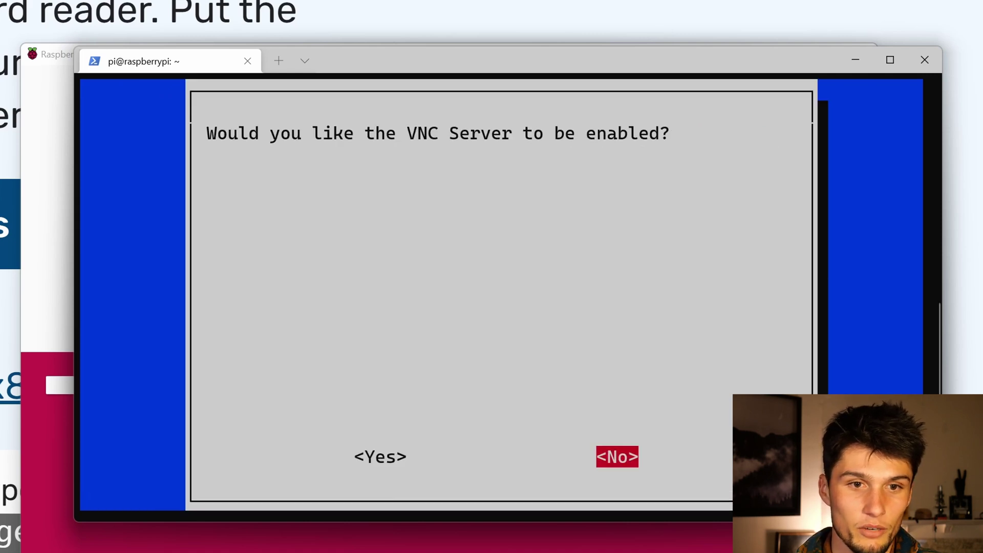
key("Left")
key("Return")
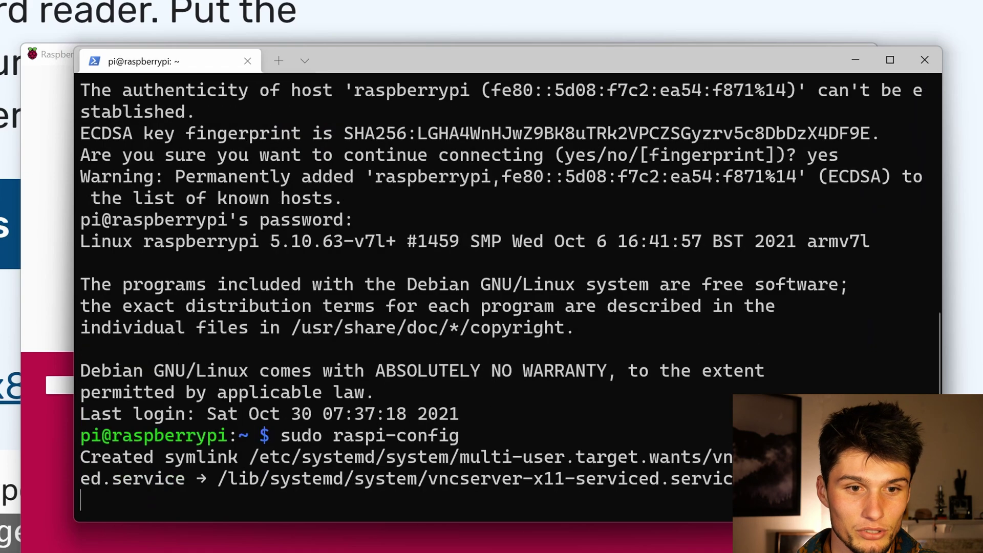
key("Return")
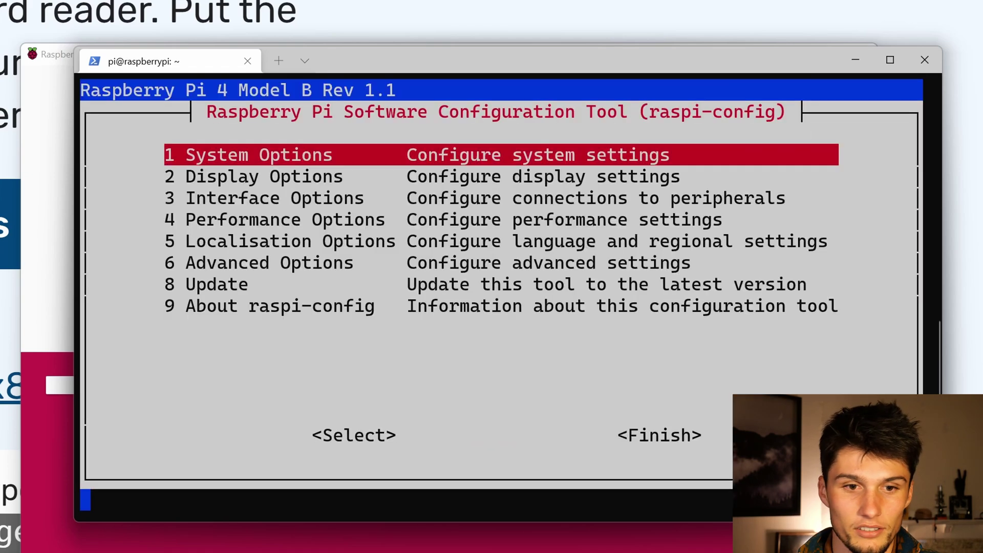
key("Tab")
key("Tab")
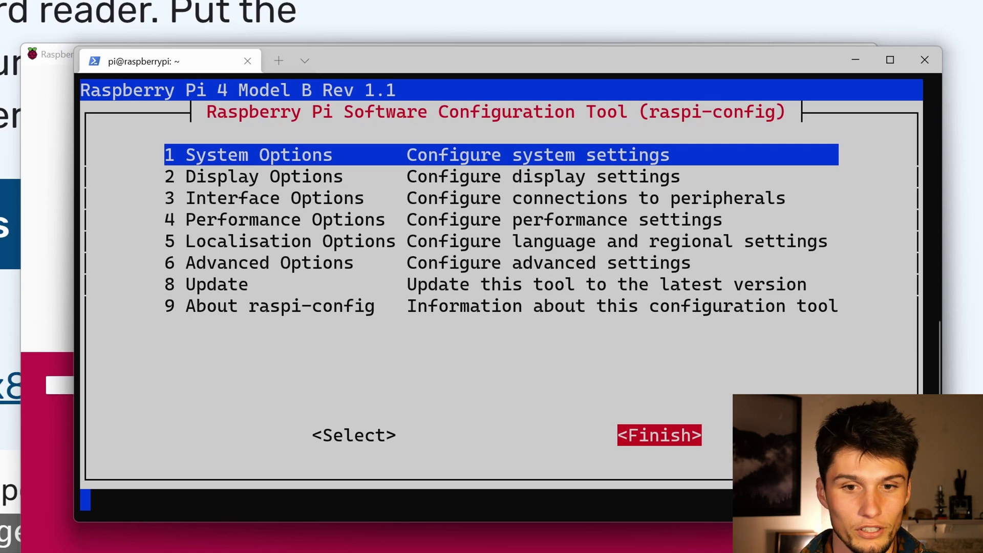
key("Return")
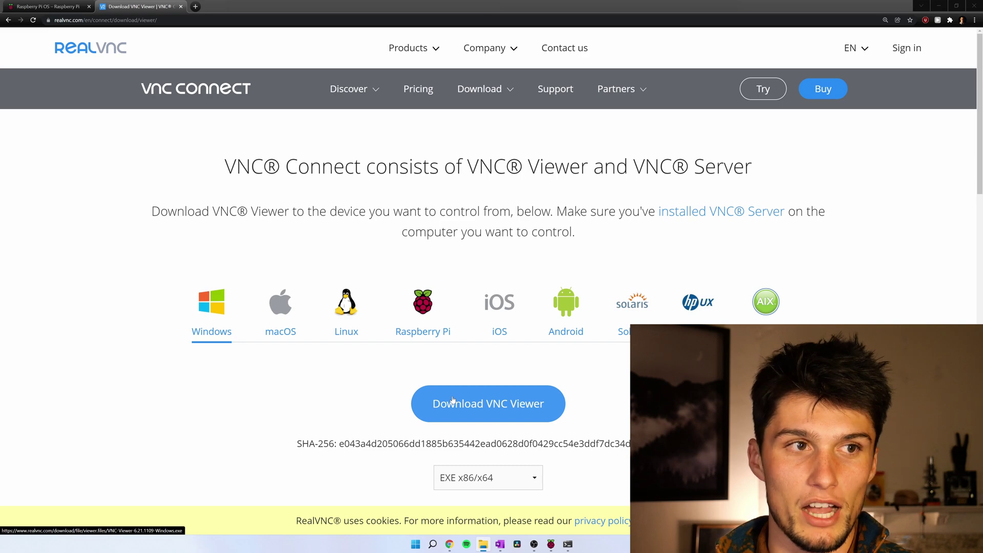
- Download the Windows VNC Viewer installer from RealVNC and start its setup
left_click(117, 20)
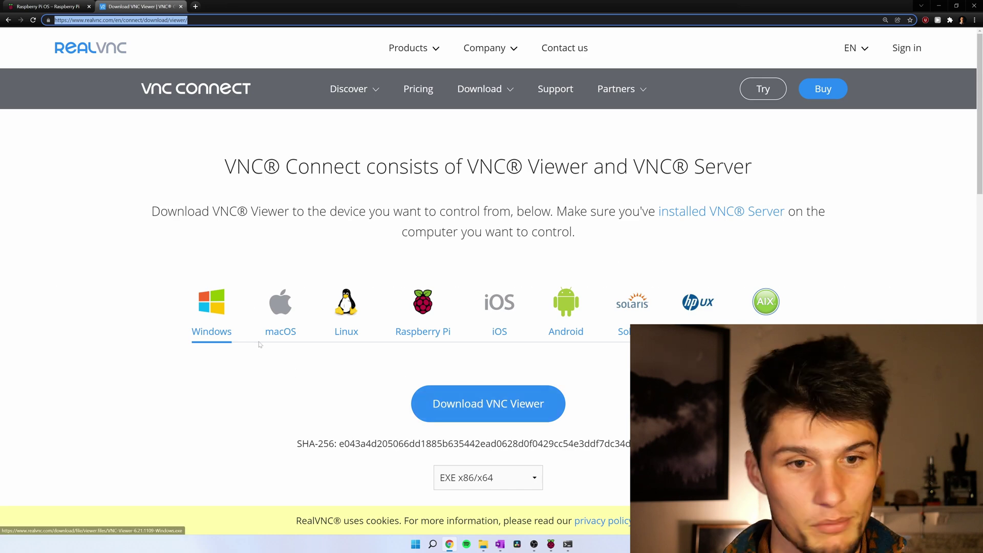
left_click(492, 406)
left_click(45, 524)
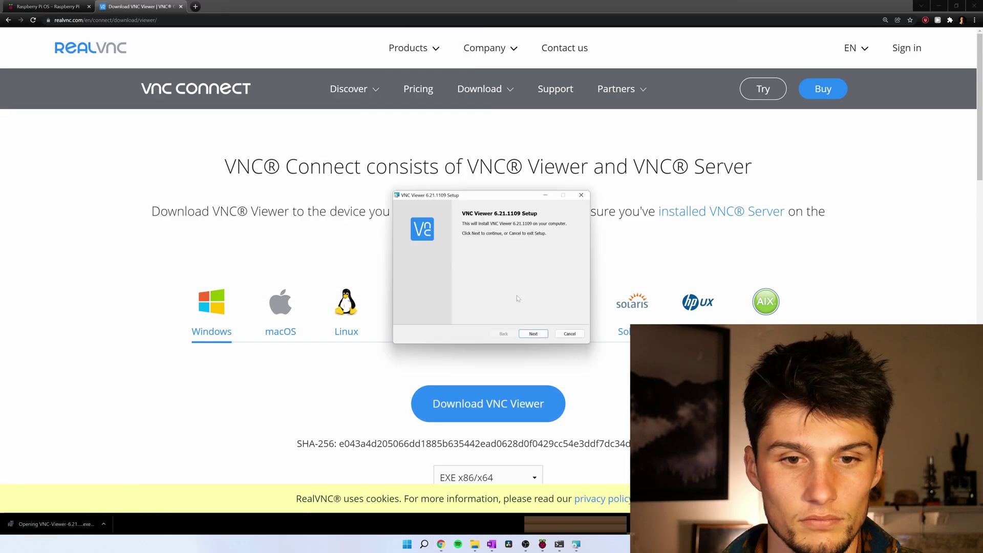
left_click(533, 332)
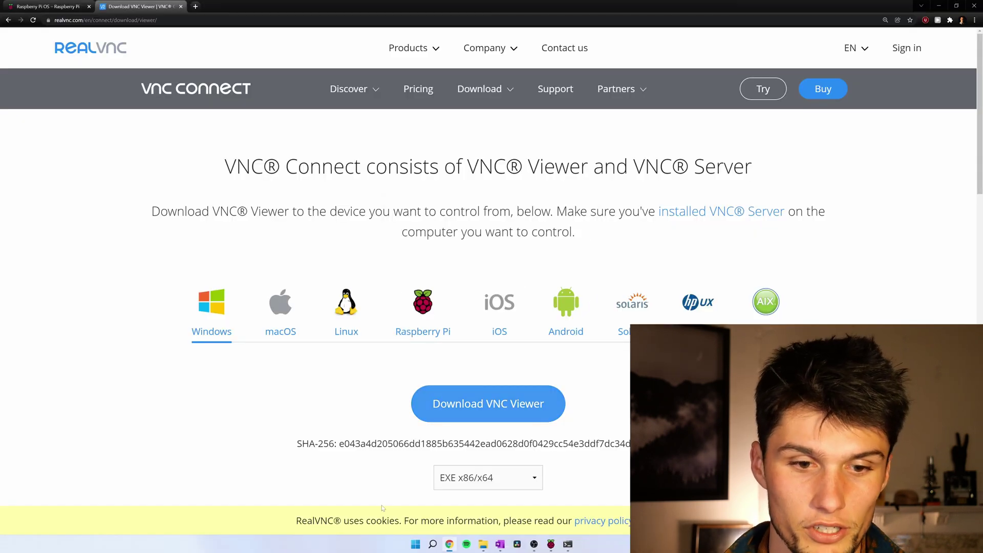
- Launch VNC Viewer and connect to the address raspberrypi
left_click(432, 544)
type("vnc")
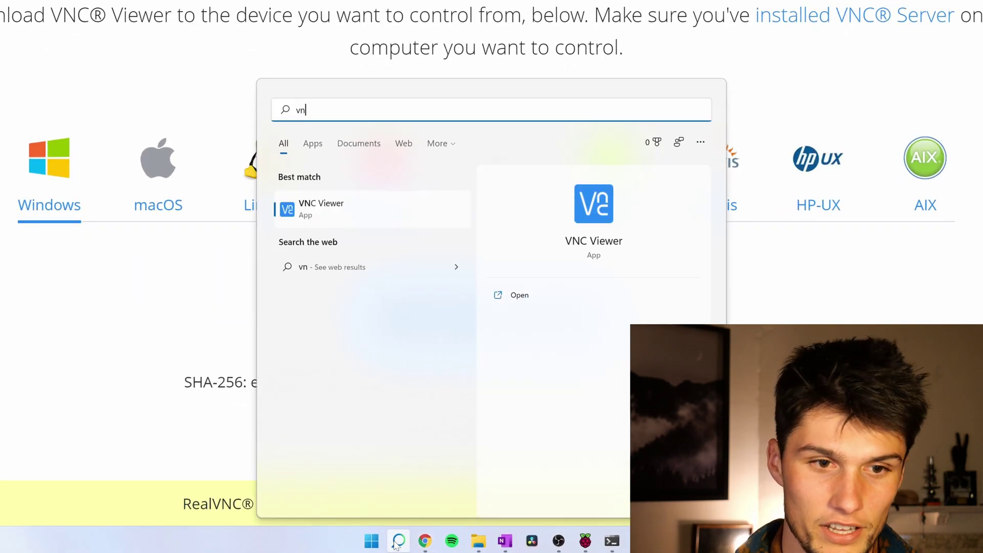
key("Return")
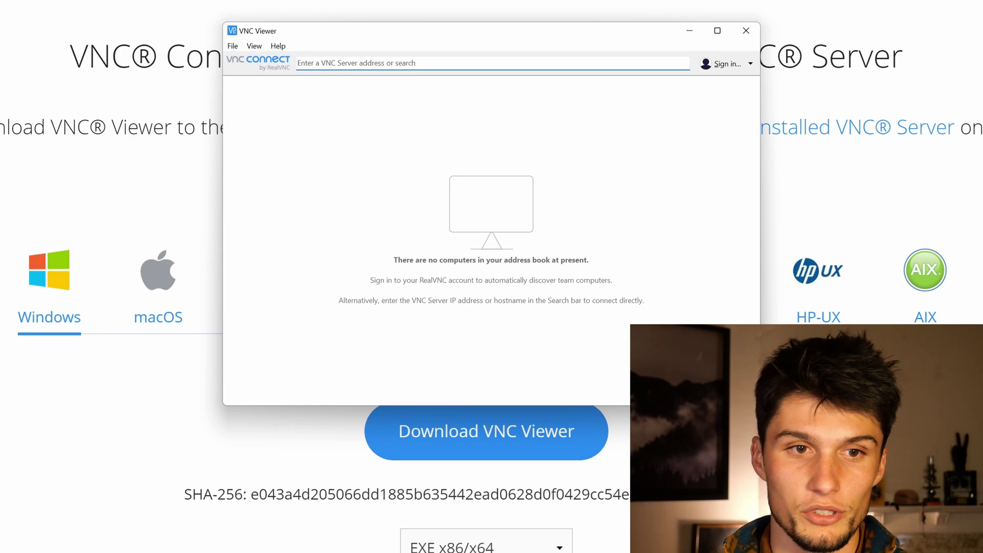
left_click(330, 63)
type("rasp")
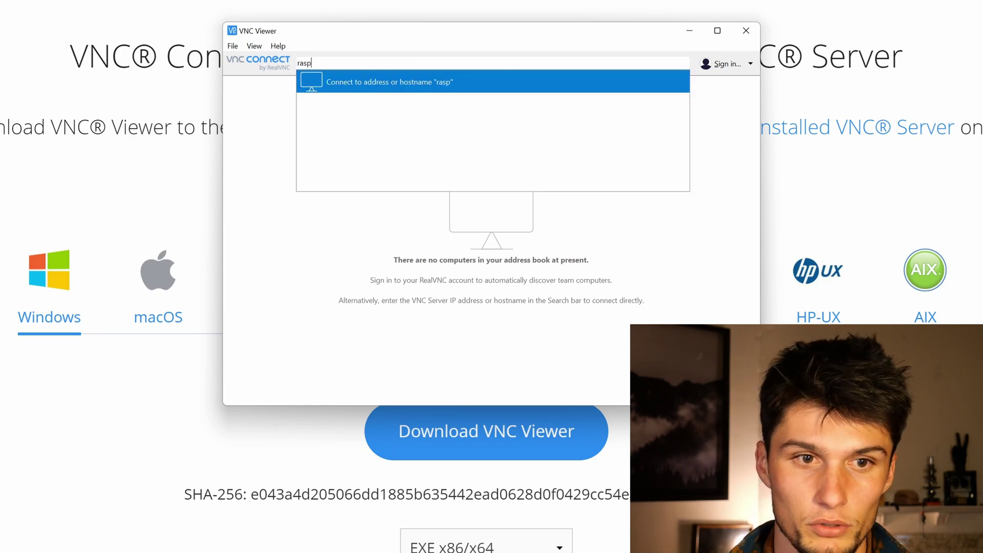
type("berrypi")
key("Return")
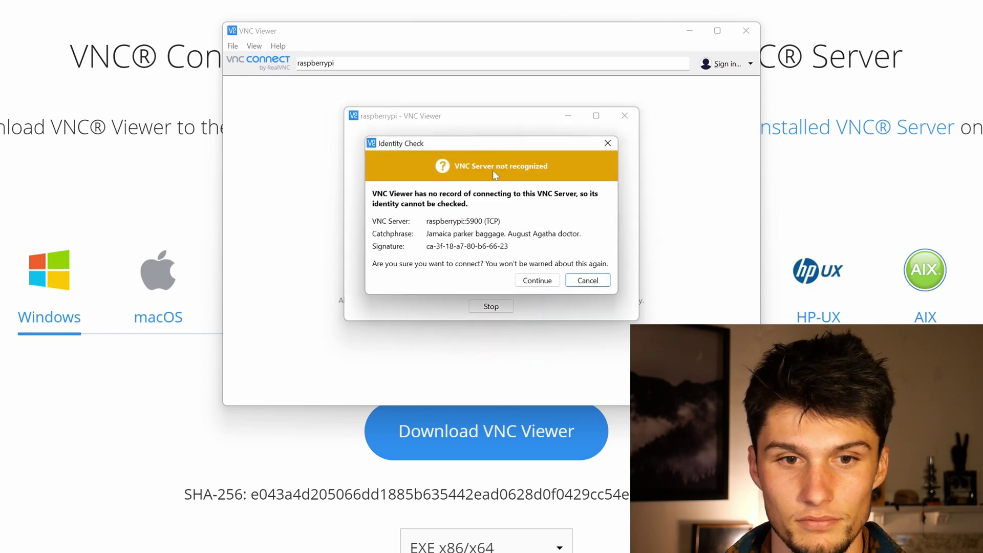
- Accept the unrecognised server and log in as pi with the password remembered
left_click(534, 284)
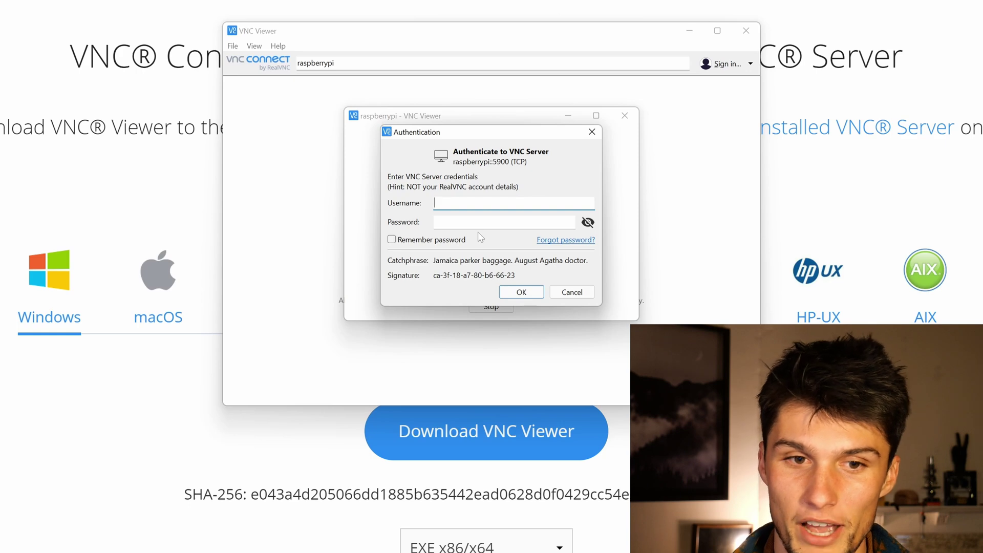
type("pi")
key("Tab")
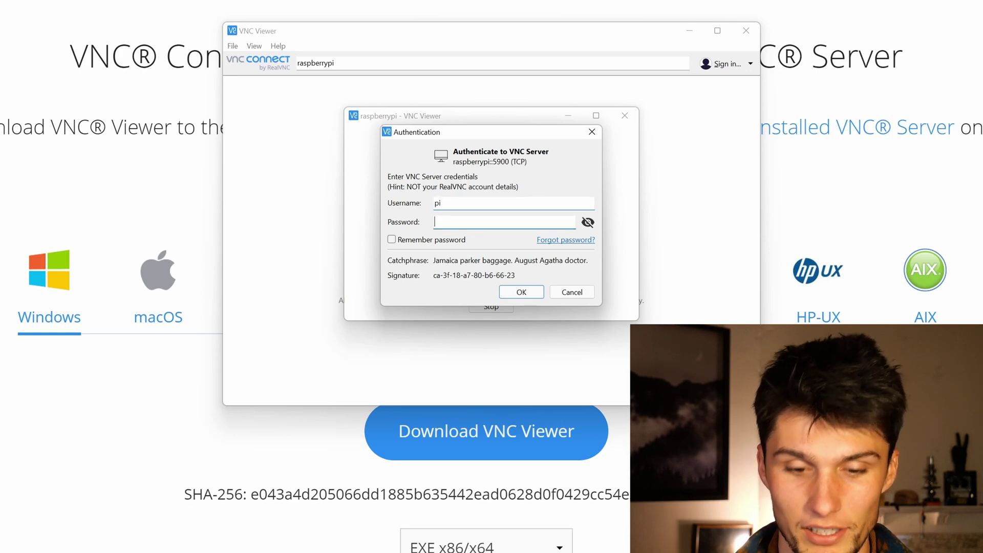
key("ctrl+v")
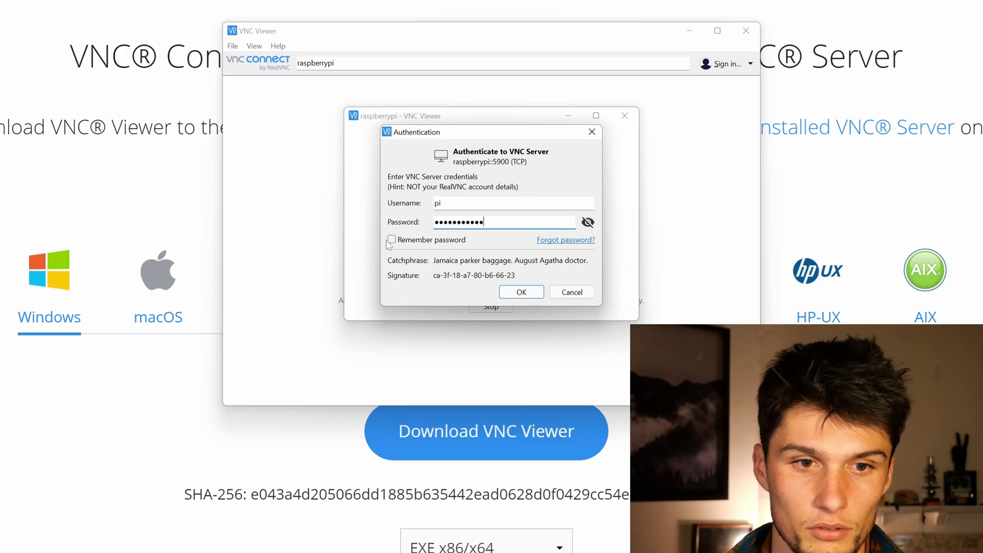
left_click(390, 240)
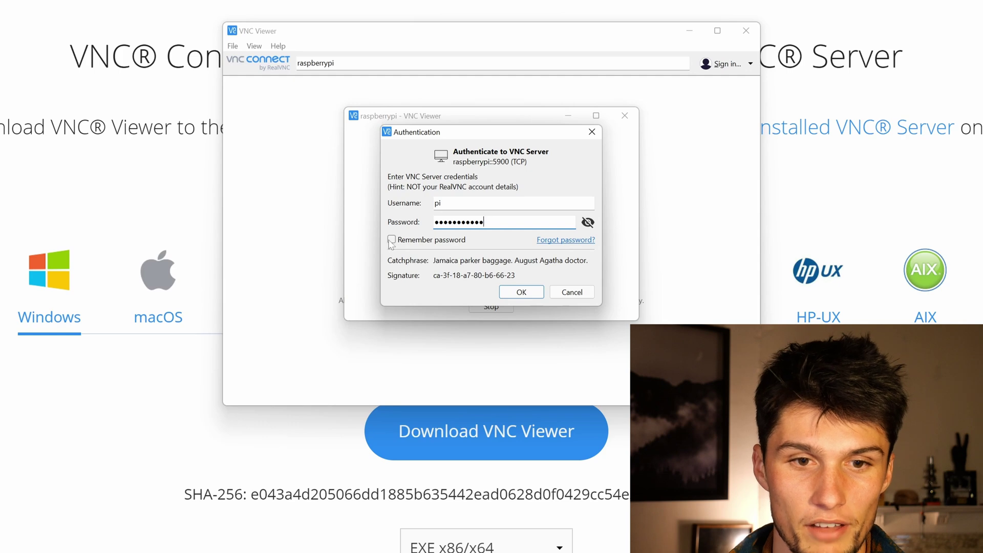
left_click(522, 292)
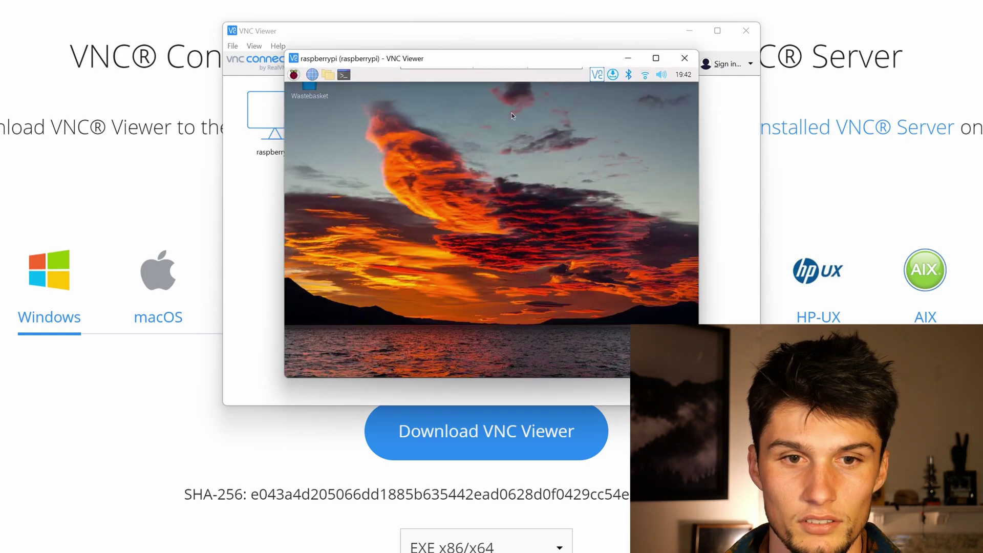
- Drag the remote desktop window up and maximize it
mouse_move(506, 71)
left_click_drag(509, 58, 597, 21)
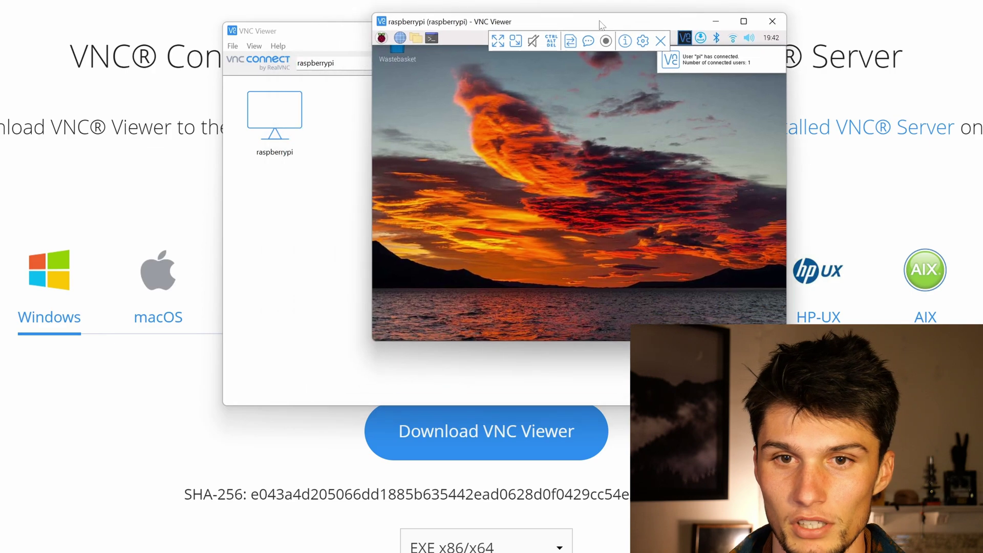
left_click(743, 22)
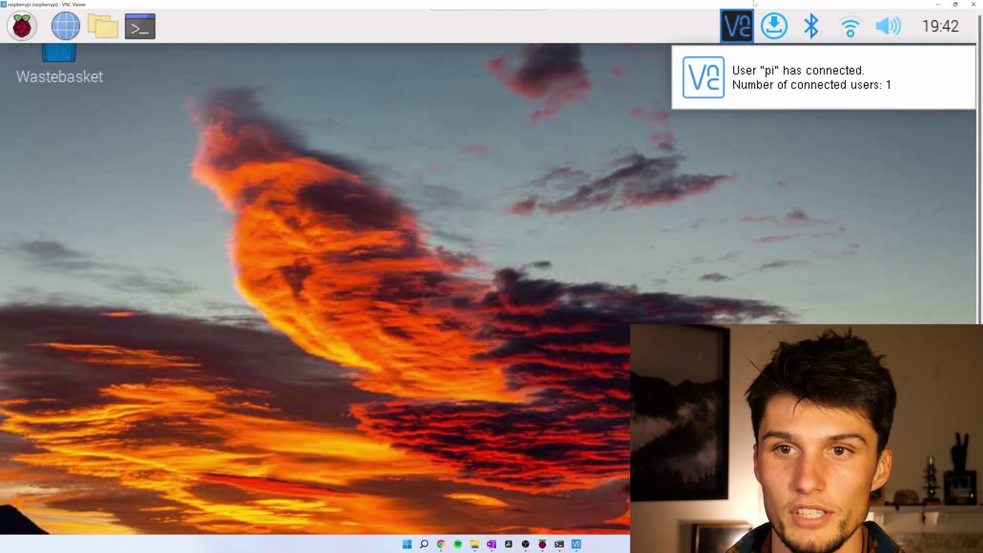